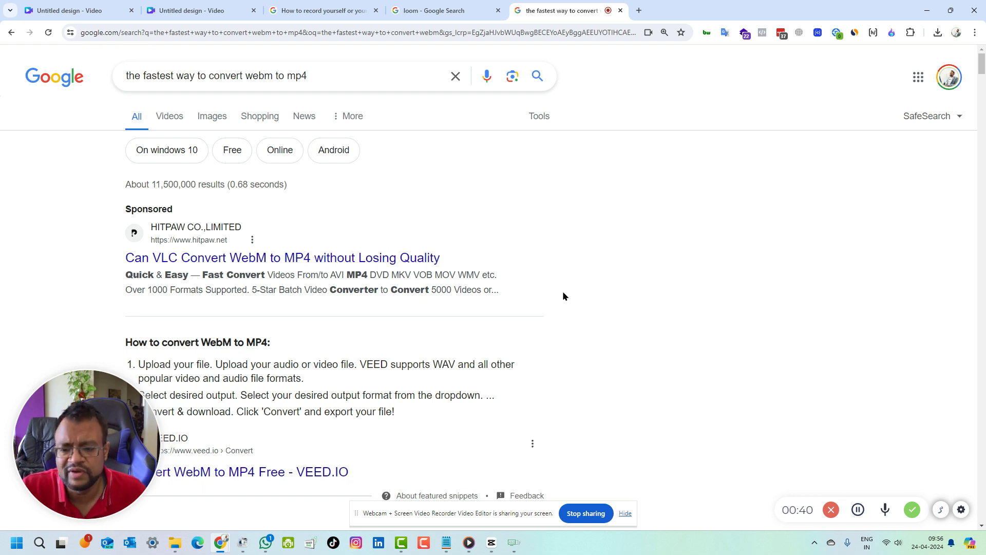
# Step: Look through the Google results for the fastest way to convert WebM to MP4
pyautogui.scroll(-5, 605, 296)
pyautogui.scroll(-15, 605, 297)
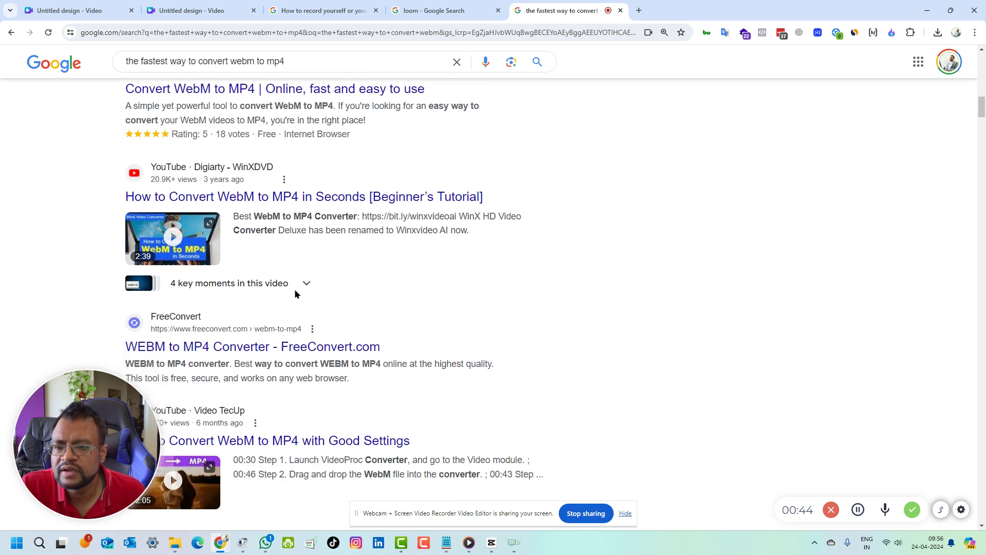
pyautogui.scroll(-4, 260, 248)
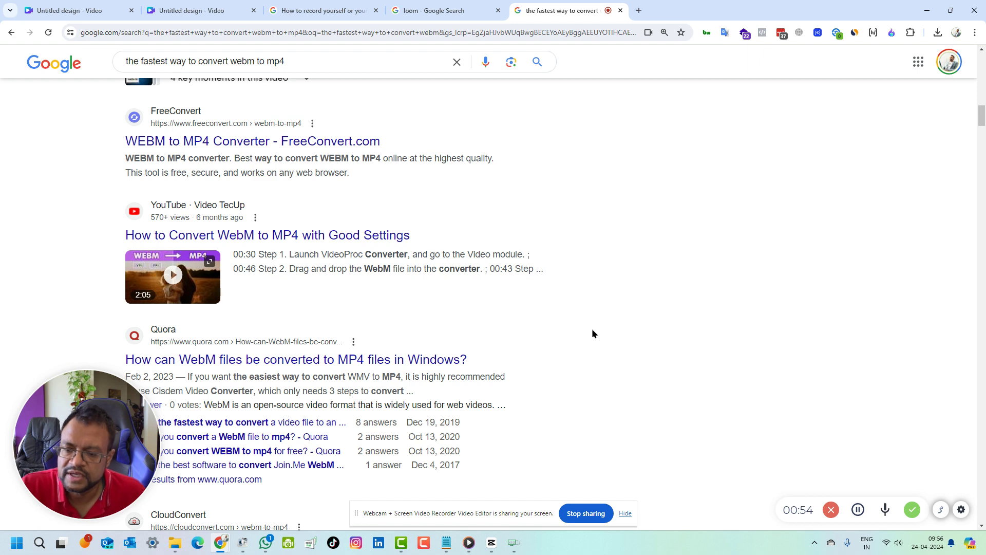
pyautogui.scroll(10, 592, 328)
pyautogui.scroll(4, 502, 257)
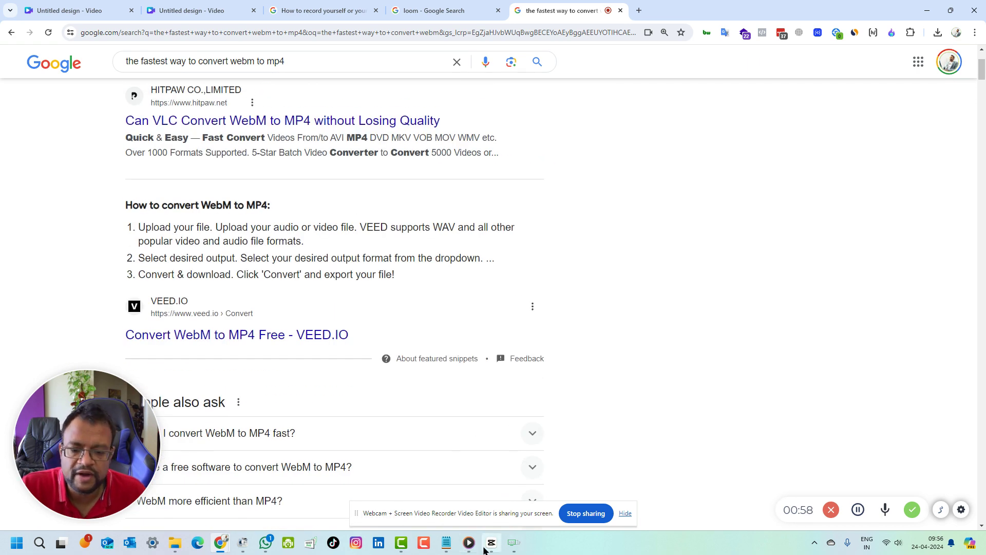
# Step: Switch to FormatFactory, make its window narrower and place it over the middle of the browser page
pyautogui.click(242, 549)
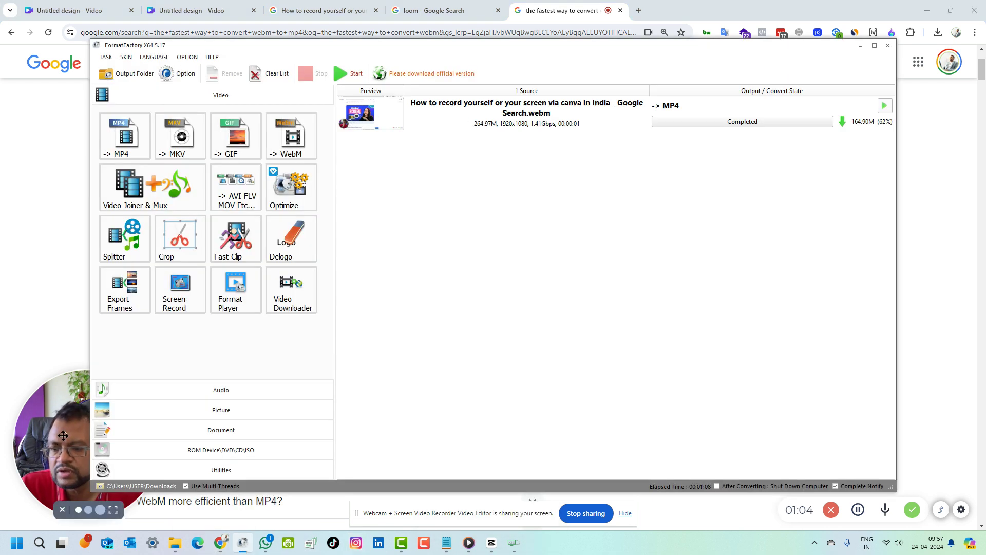
pyautogui.moveTo(455, 49); pyautogui.dragTo(548, 47)
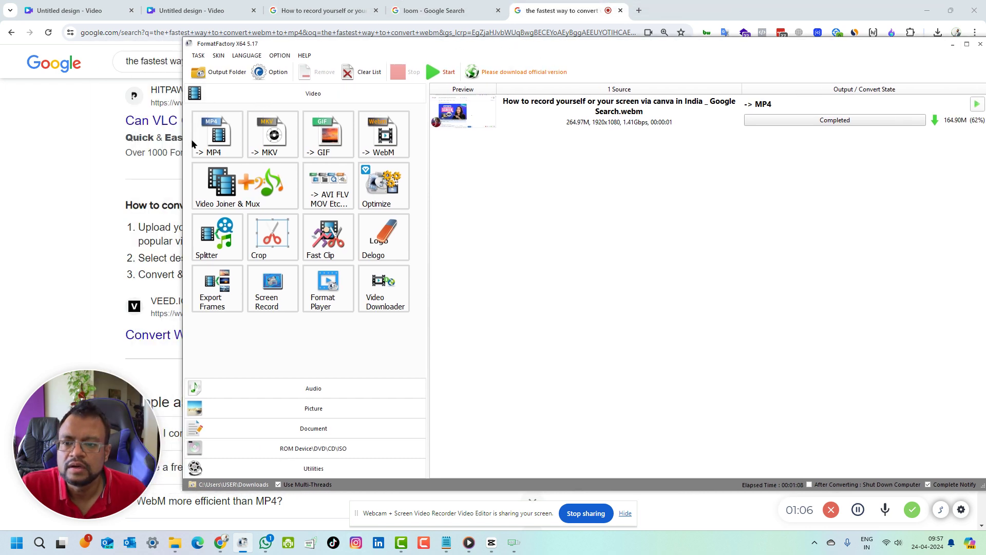
pyautogui.moveTo(183, 139); pyautogui.dragTo(334, 139)
pyautogui.moveTo(709, 50); pyautogui.dragTo(583, 63)
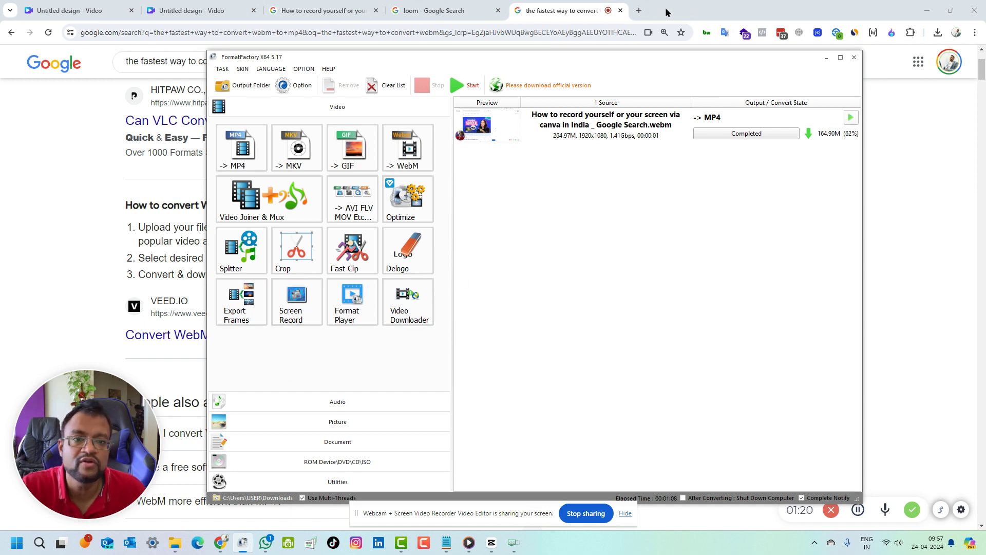
# Step: Search Google for filehippo in a new browser tab and open the FileHippo.com site
pyautogui.click(637, 15)
pyautogui.click(637, 11)
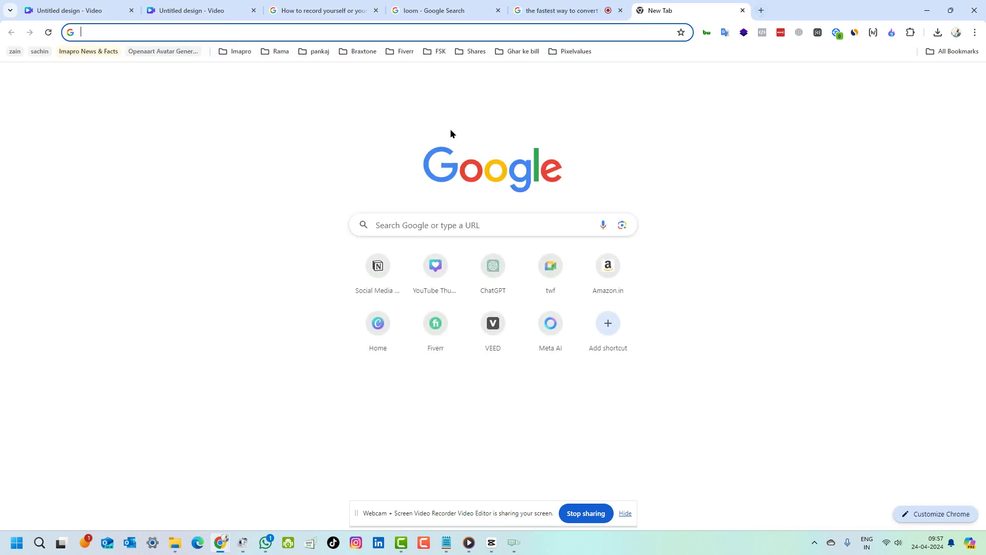
pyautogui.click(281, 31)
pyautogui.write('file')
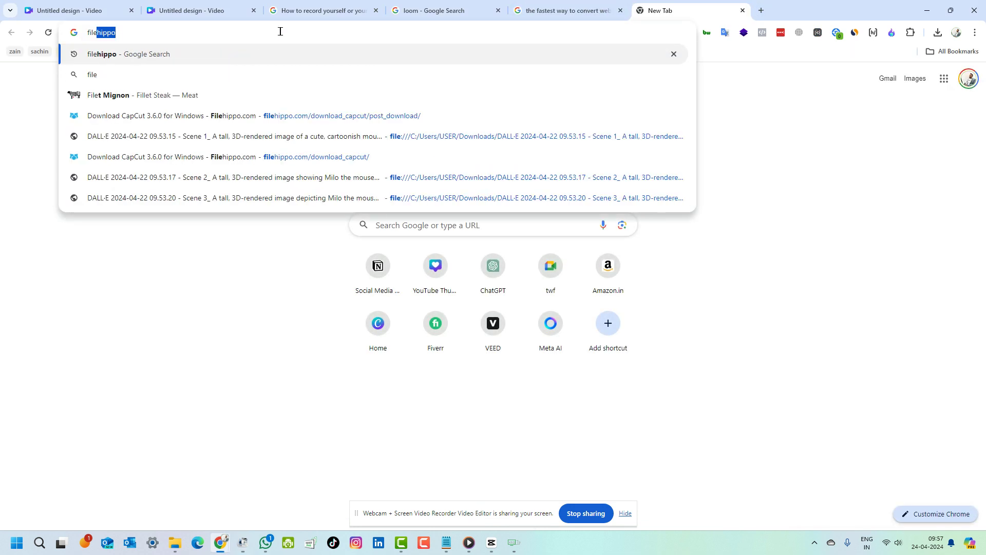
pyautogui.press('Return')
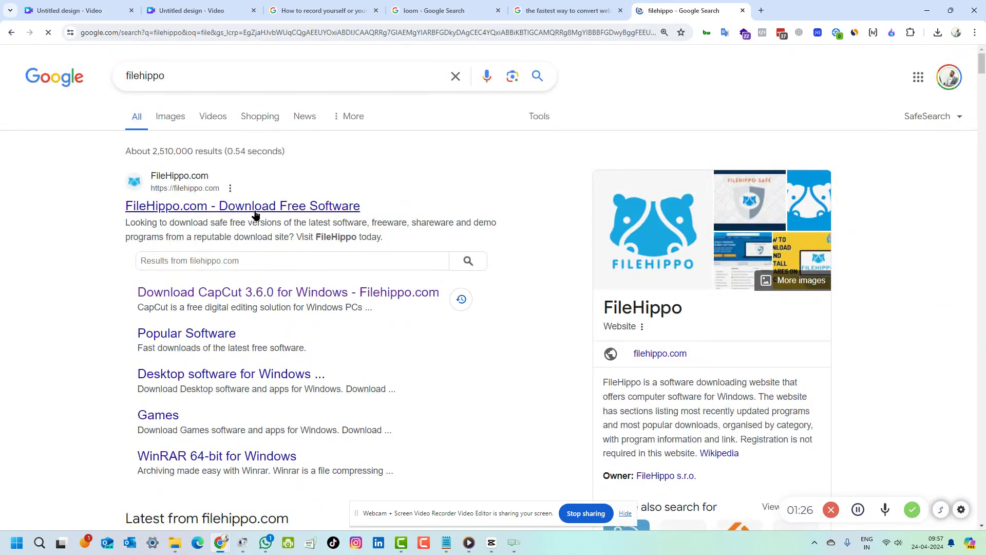
pyautogui.click(258, 208)
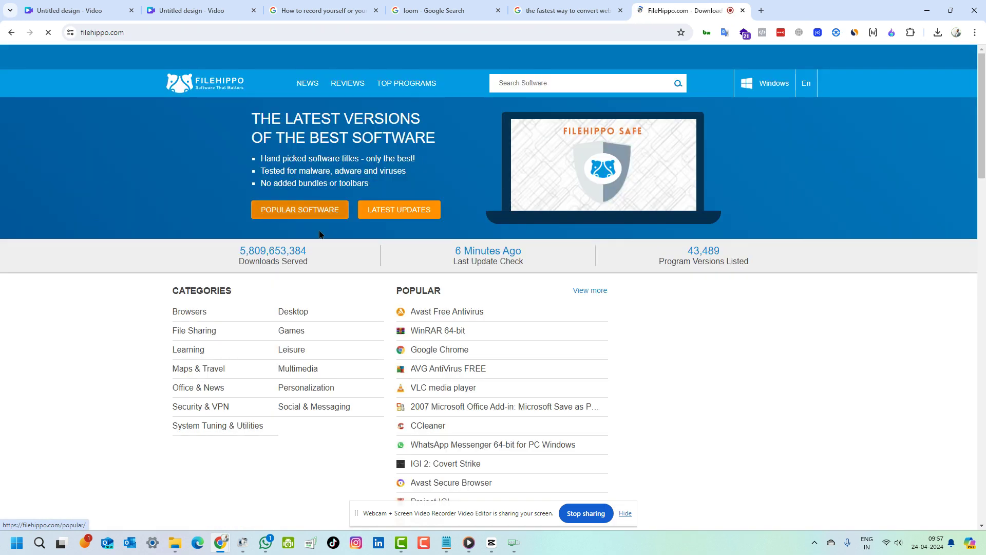
# Step: Search the FileHippo site for "format factory"
pyautogui.click(515, 82)
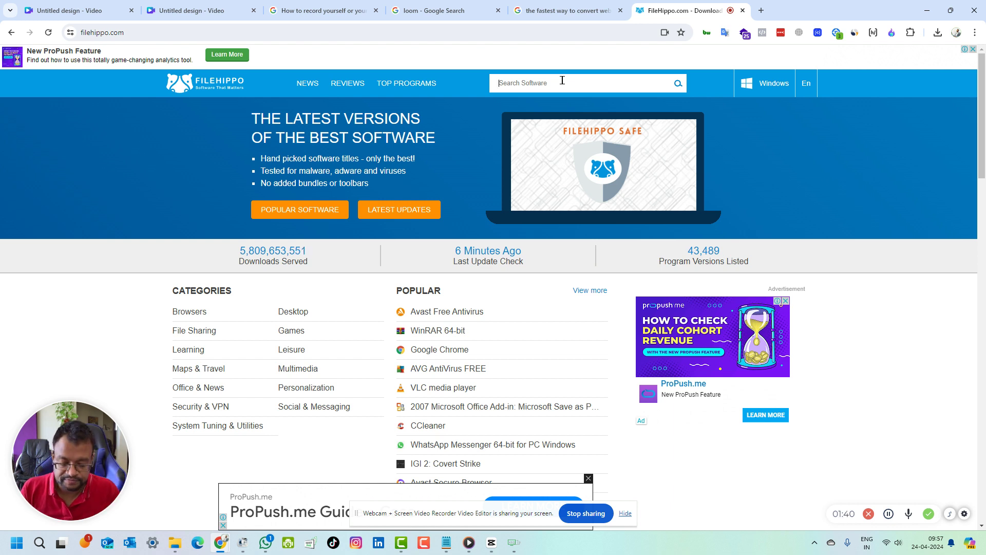
pyautogui.write('format factory')
pyautogui.press('Return')
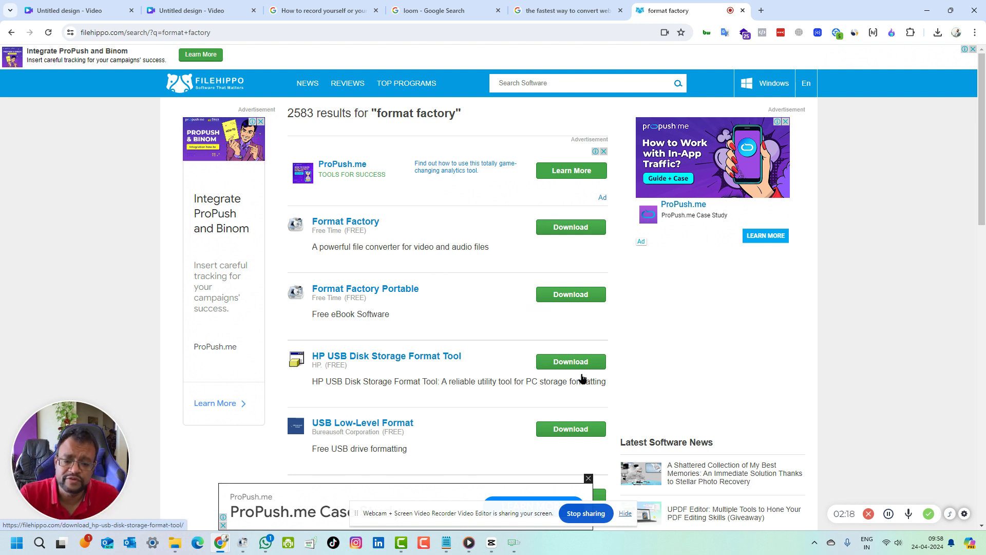
# Step: In FormatFactory, add "How to record yourself or your screen via canva in India _ Google Search.webm" from Downloads as an MP4 conversion task
pyautogui.moveTo(512, 552)
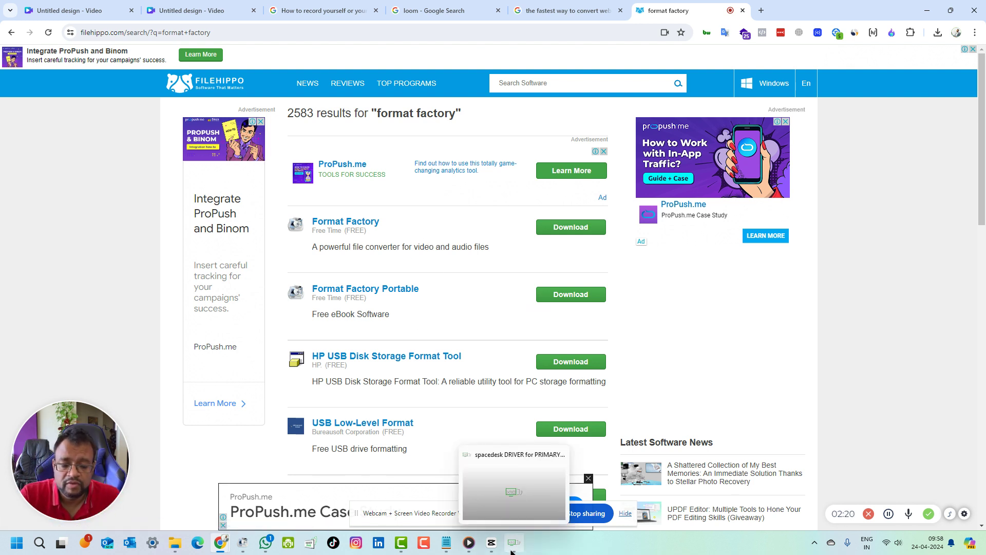
pyautogui.click(250, 545)
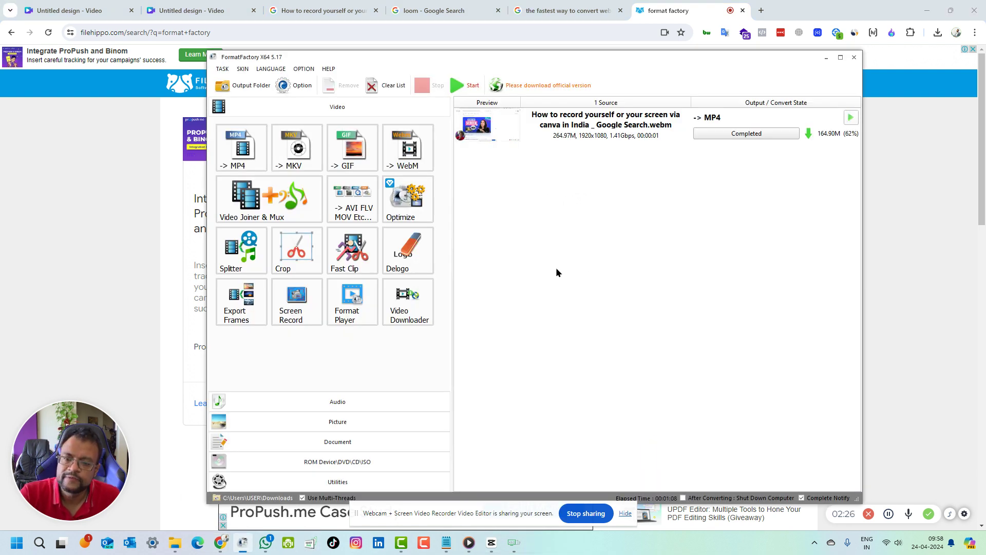
pyautogui.click(236, 165)
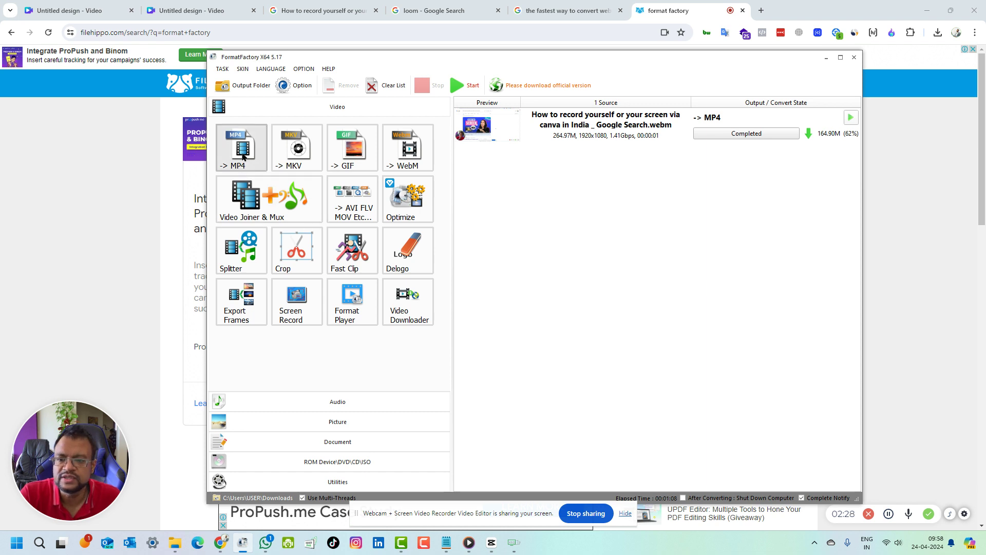
pyautogui.click(479, 236)
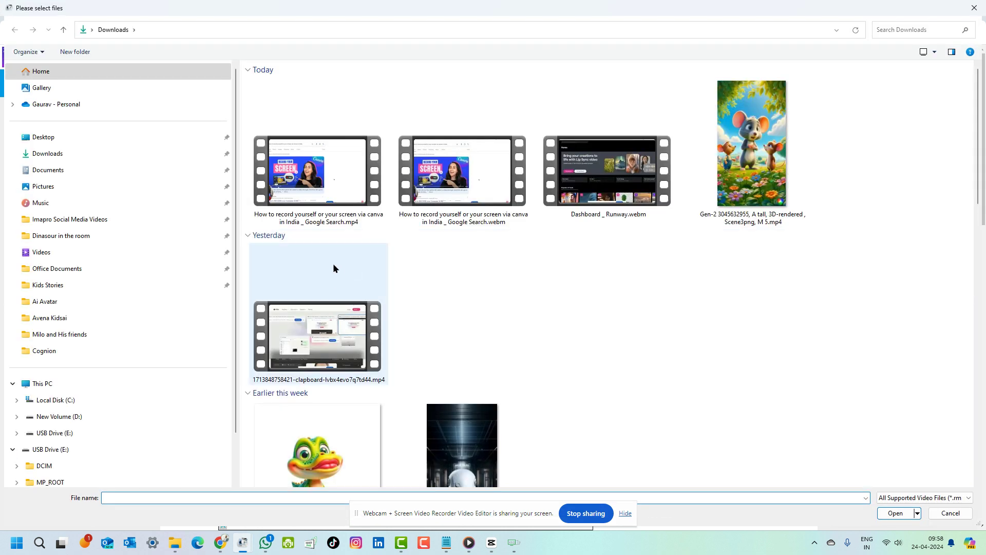
pyautogui.click(464, 176)
pyautogui.click(894, 513)
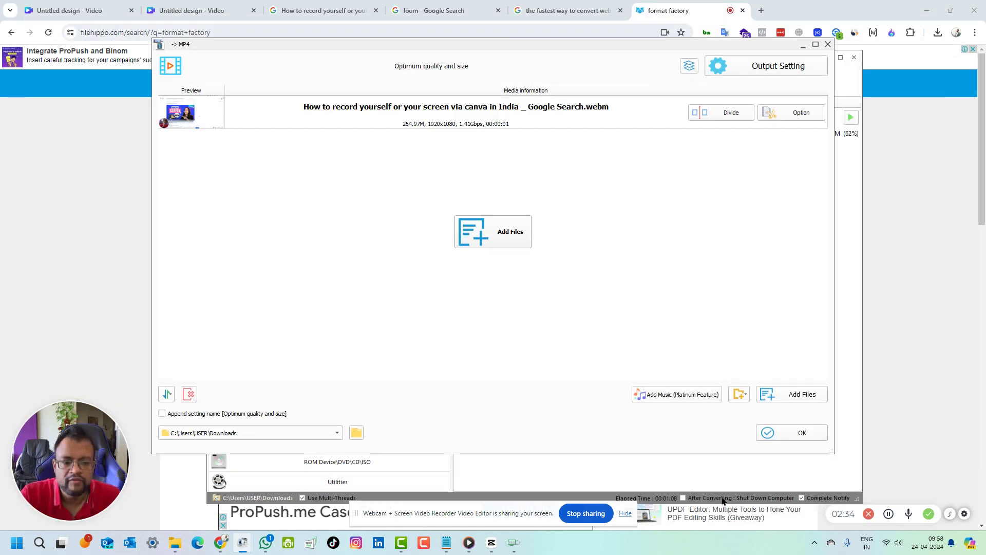
pyautogui.click(794, 435)
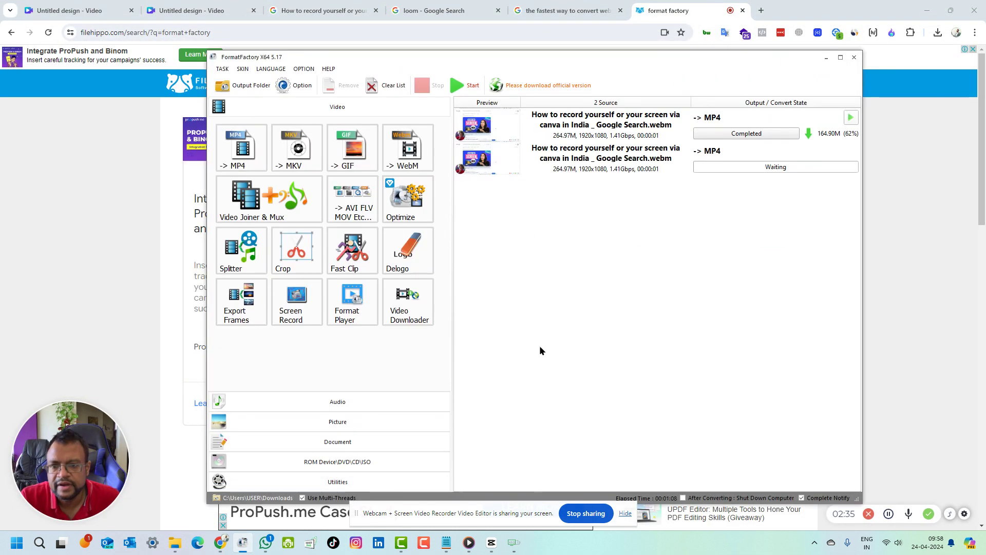
# Step: Start the MP4 conversion, minimize FormatFactory and return to the WebM to MP4 search results in the browser
pyautogui.click(459, 87)
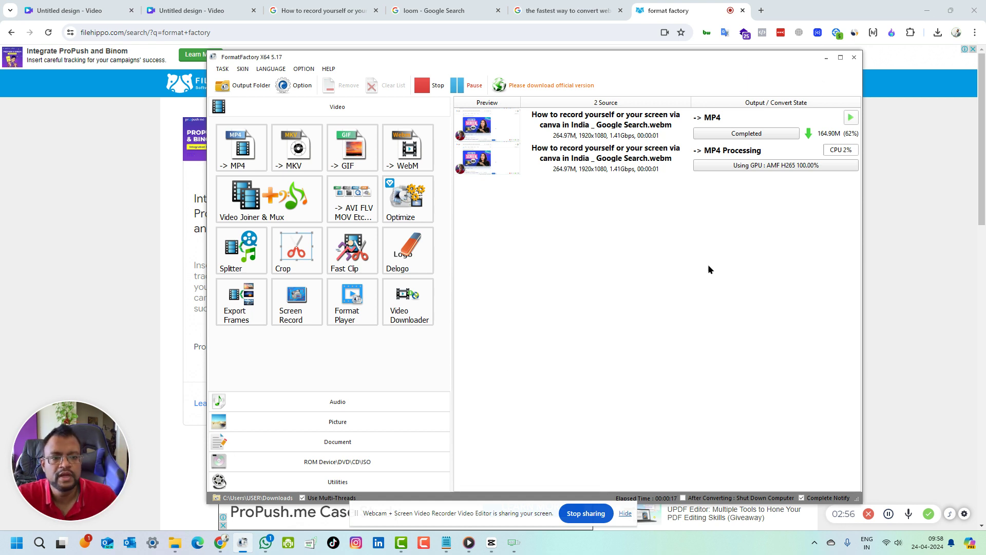
pyautogui.click(826, 57)
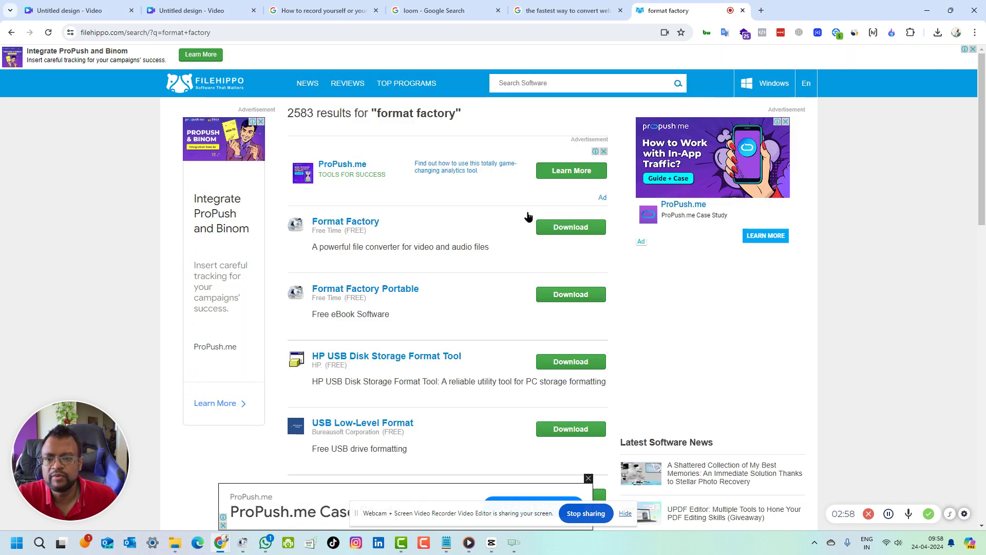
pyautogui.click(538, 16)
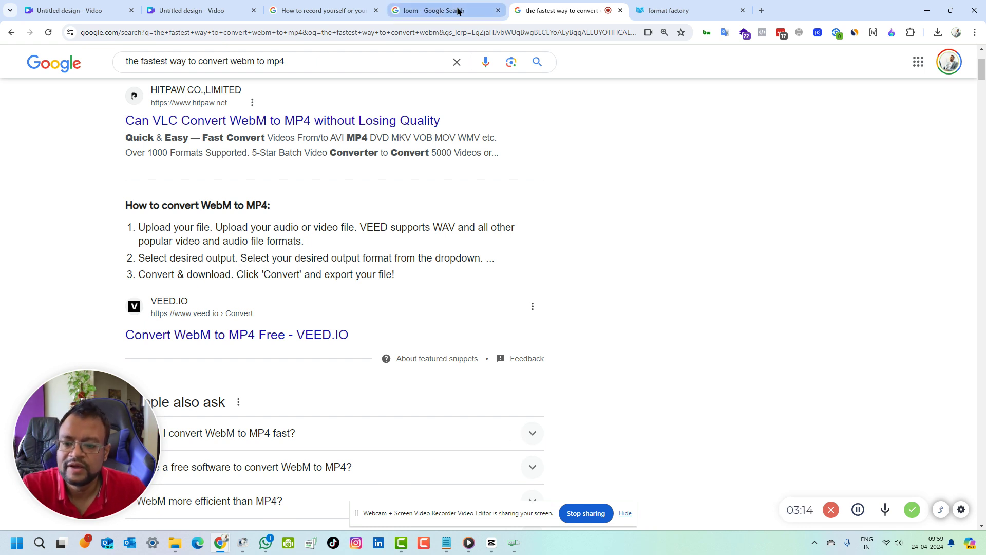
# Step: Close FormatFactory's version check message and its update window, and bring the main FormatFactory window back up
pyautogui.moveTo(457, 10)
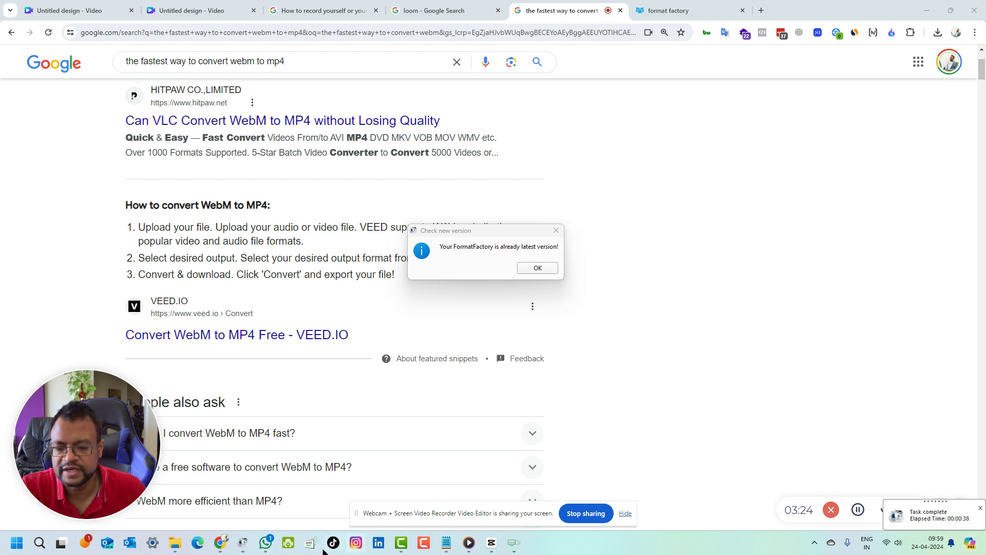
pyautogui.moveTo(471, 548)
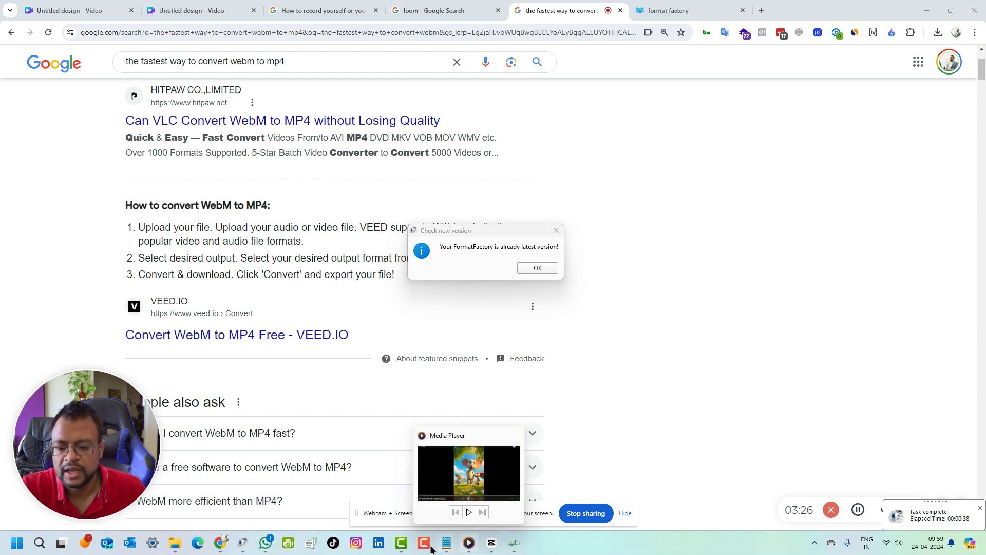
pyautogui.moveTo(253, 540)
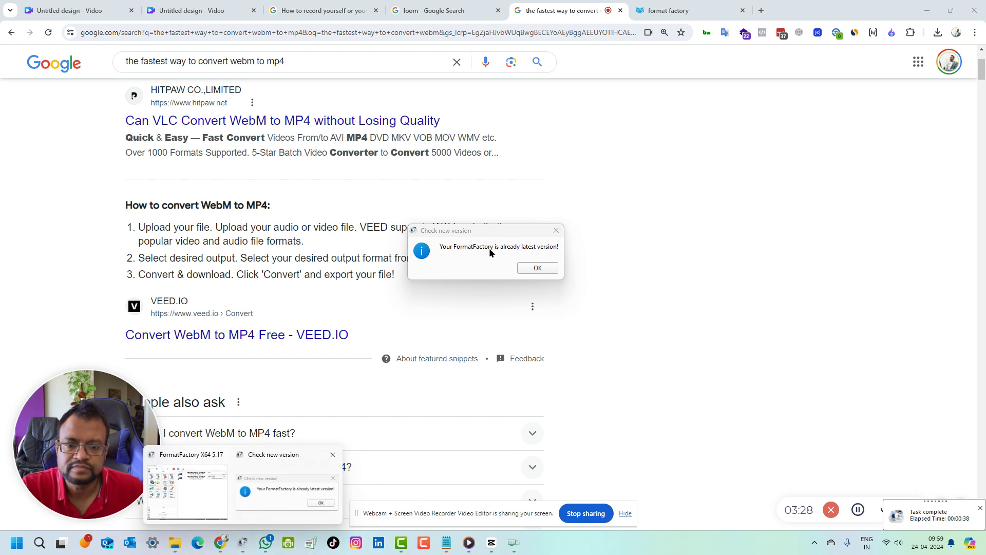
pyautogui.click(556, 230)
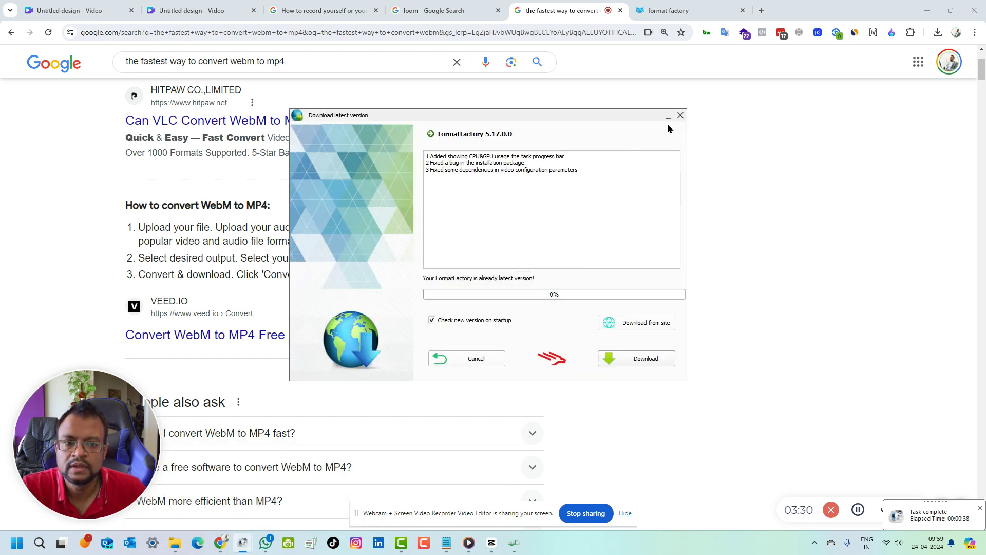
pyautogui.click(681, 115)
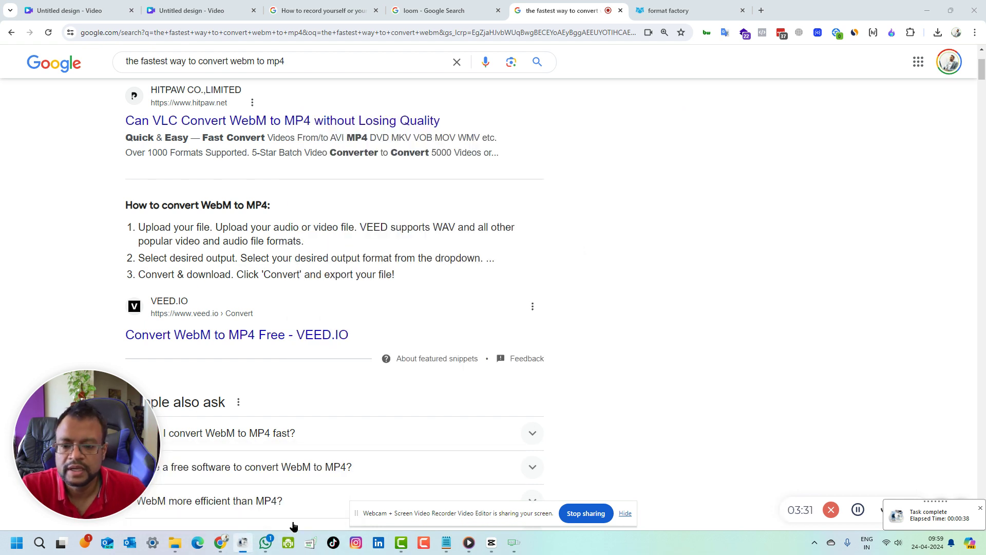
pyautogui.click(243, 542)
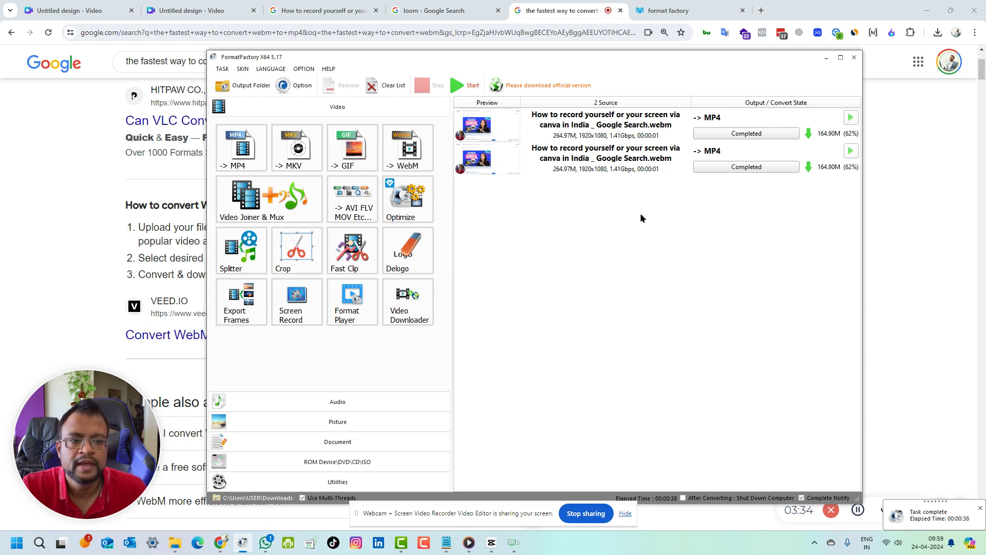
# Step: Open the source folder of the second MP4 task, examine the MP4 file's details, and minimize the folder window
pyautogui.rightClick(583, 147)
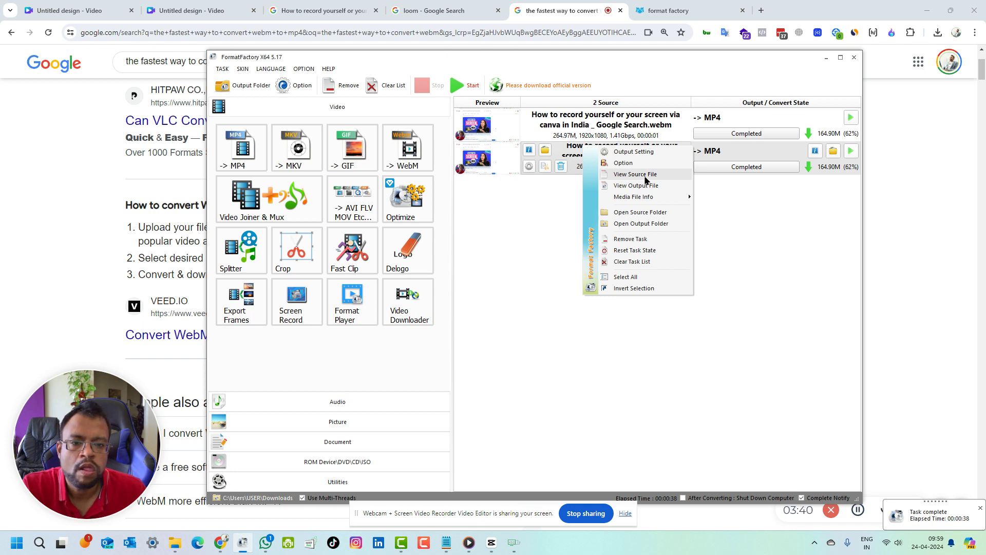
pyautogui.click(648, 211)
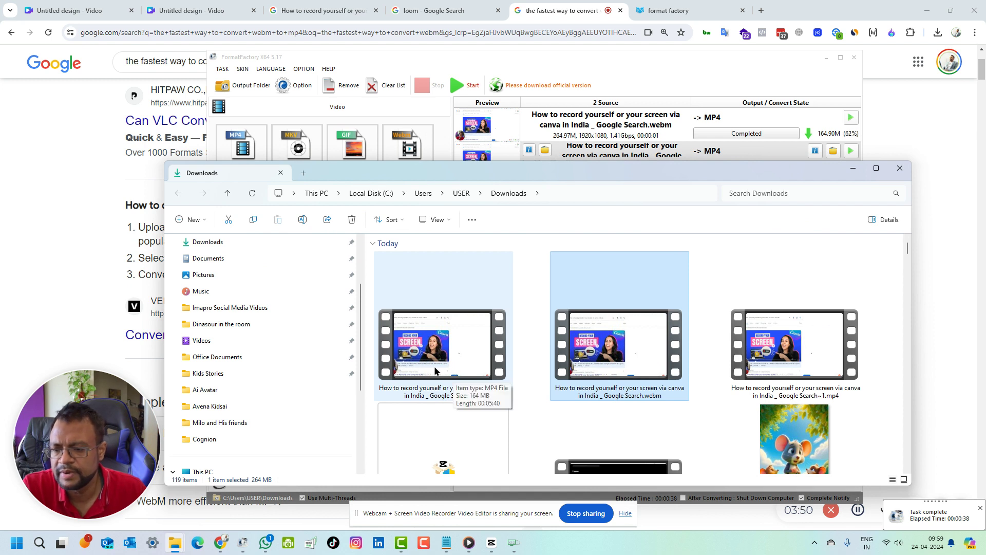
pyautogui.moveTo(502, 289)
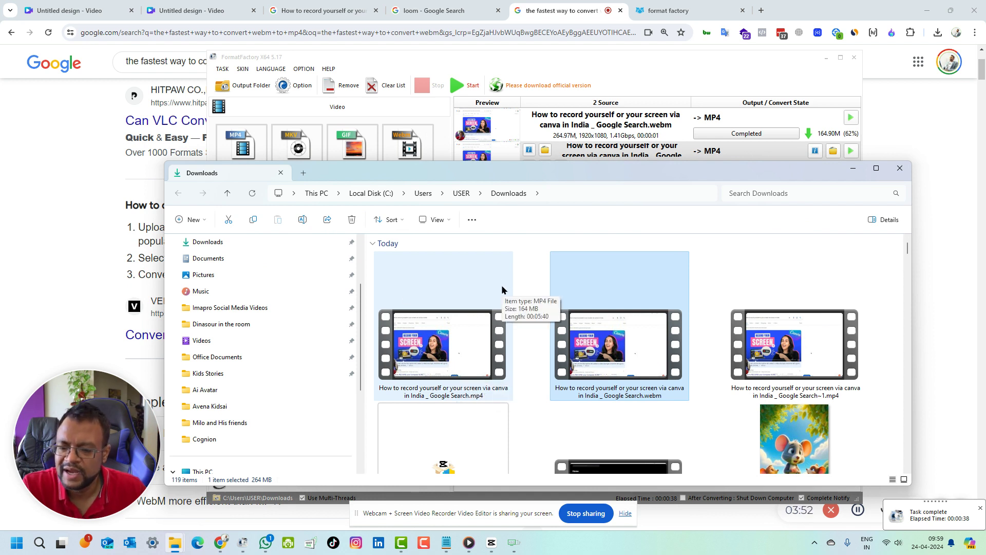
pyautogui.click(853, 168)
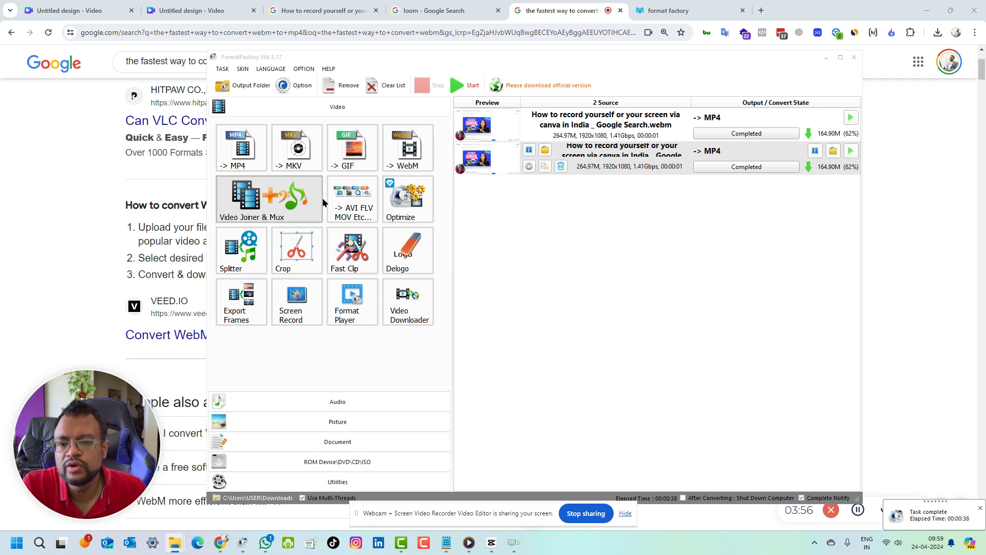